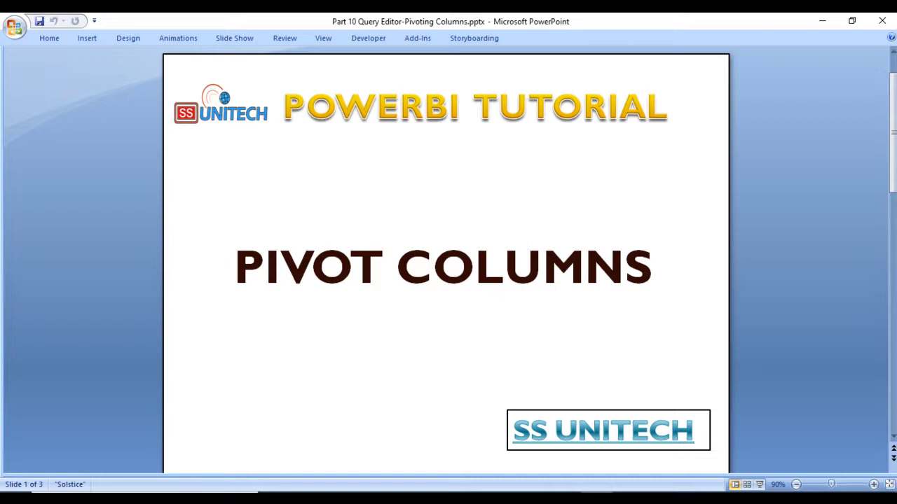
Advance the PowerPoint deck to the pivot table slide
key(Page_Down)
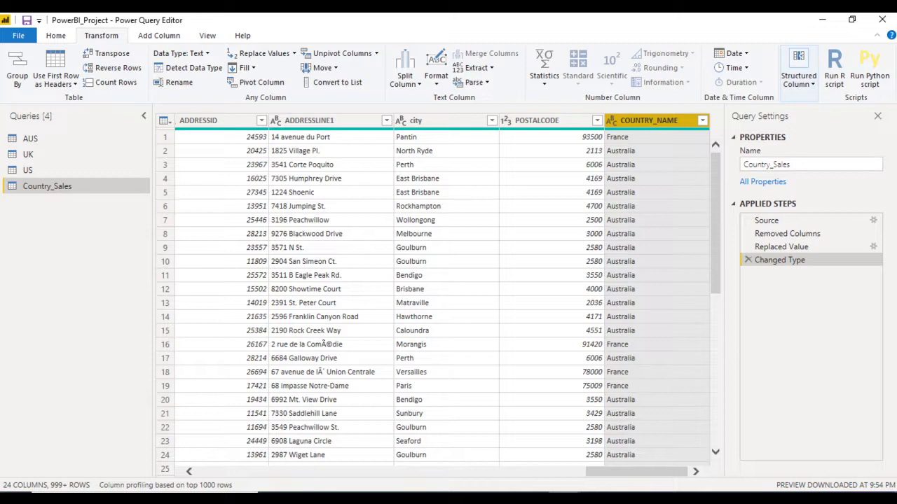
Review the Country_Sales columns, selecting from SALESORDERID across to the right
key(Up)
key(ctrl+Up)
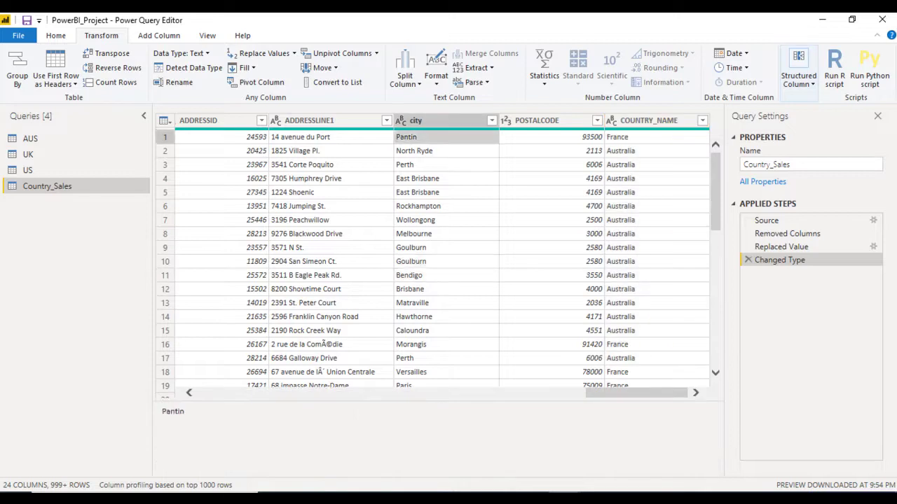
key(ctrl+space)
key(Left)
key(Left)
key(Left)
key(Left)
key(Left)
key(Left)
key(Left)
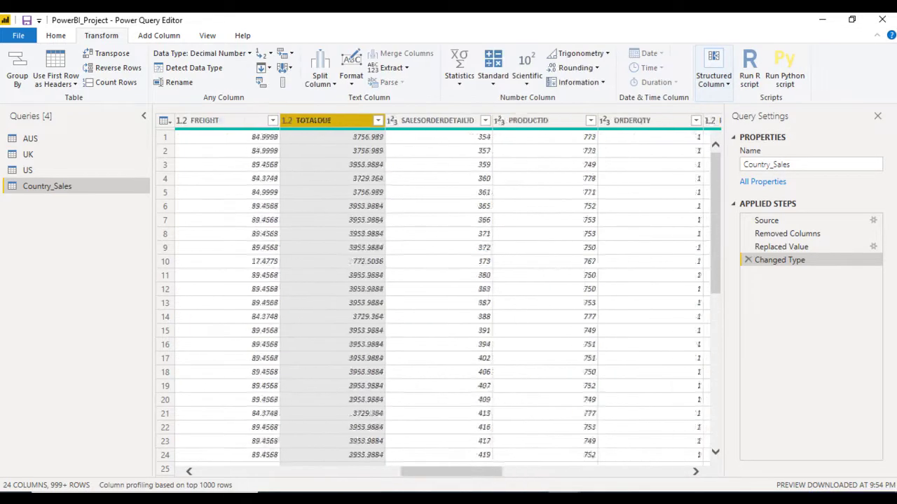
key(Left)
key(Left)
key(Left)
key(Left)
key(Left)
key(Left)
key(ctrl+space)
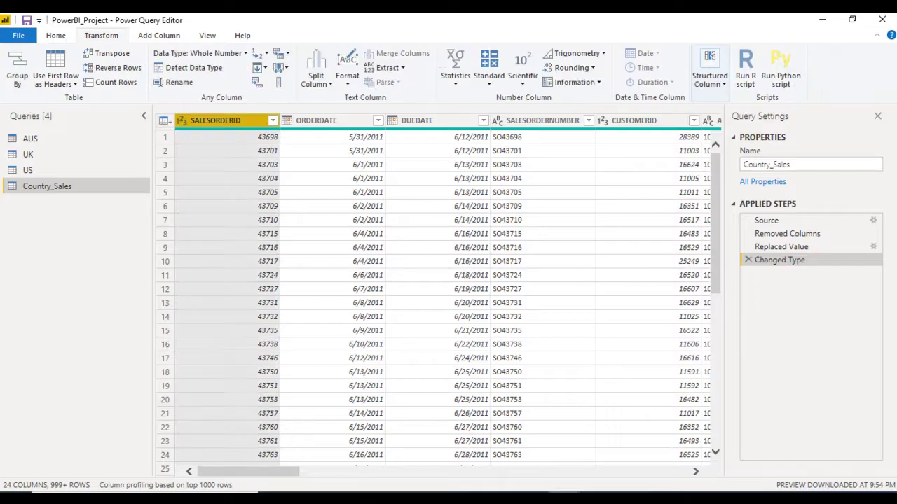
key(shift+Right)
key(shift+Right)
key(shift+Right)
key(shift+Right)
key(shift+Right)
key(shift+Right)
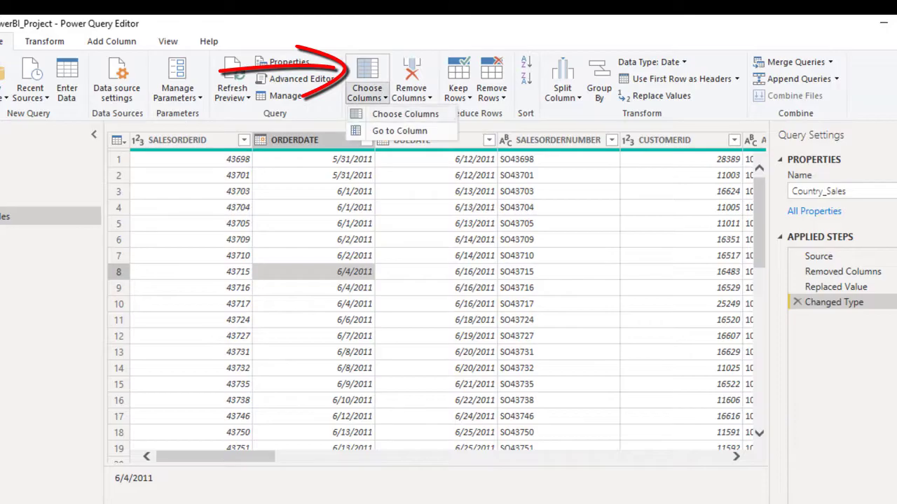
Keep only the PRODUCT_NAME, TOTALDUE and COUNTRY_NAME columns in Country_Sales
click(405, 114)
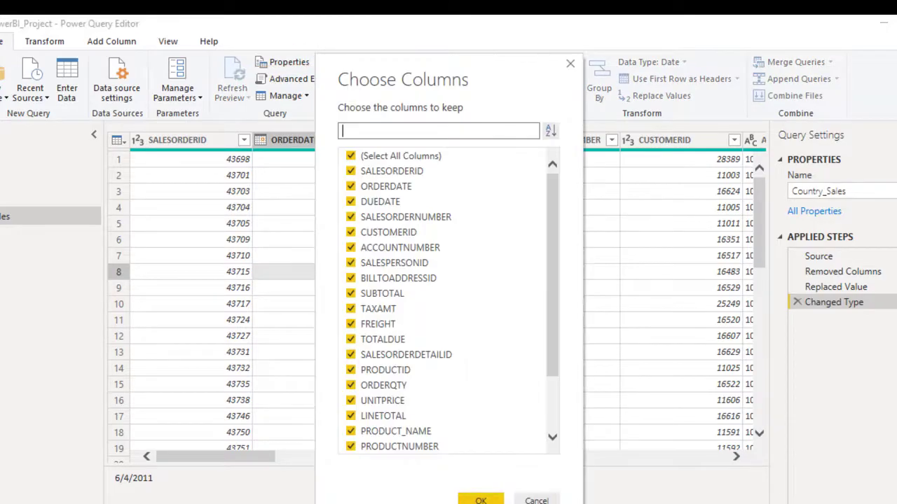
click(350, 156)
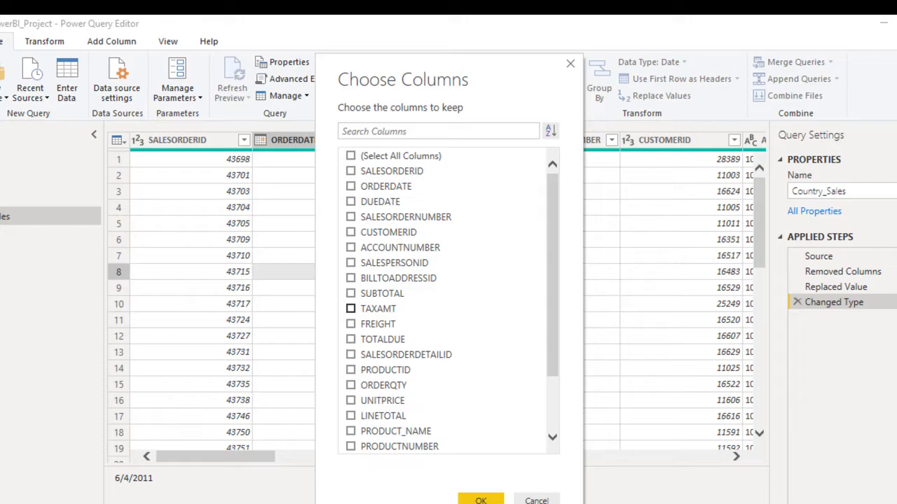
click(351, 430)
click(350, 355)
click(350, 339)
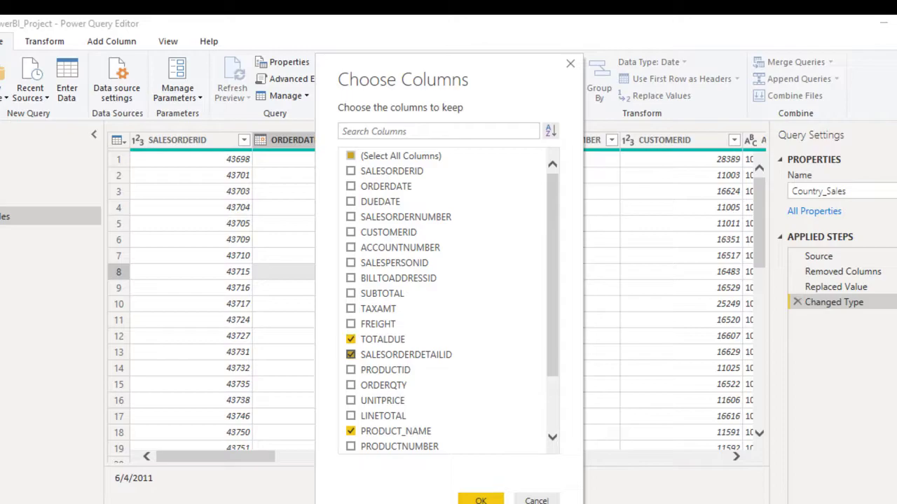
click(351, 354)
scroll(350, 442, down, 3)
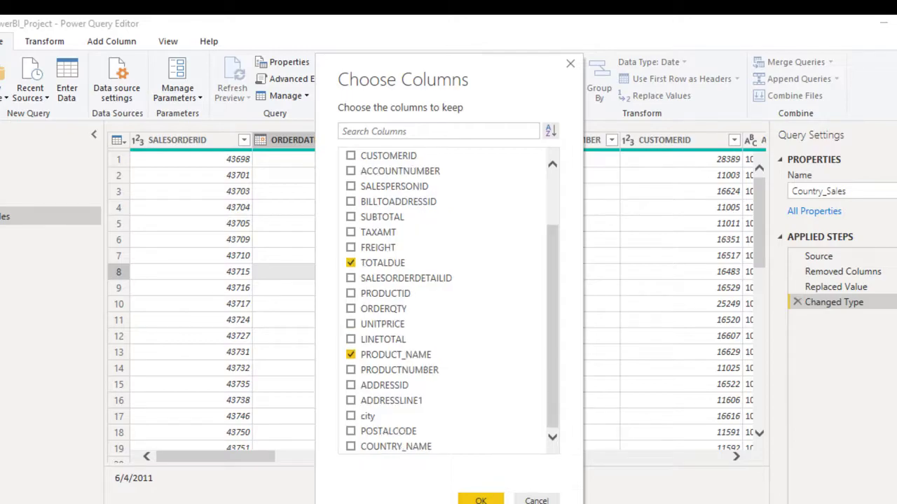
click(351, 446)
click(480, 500)
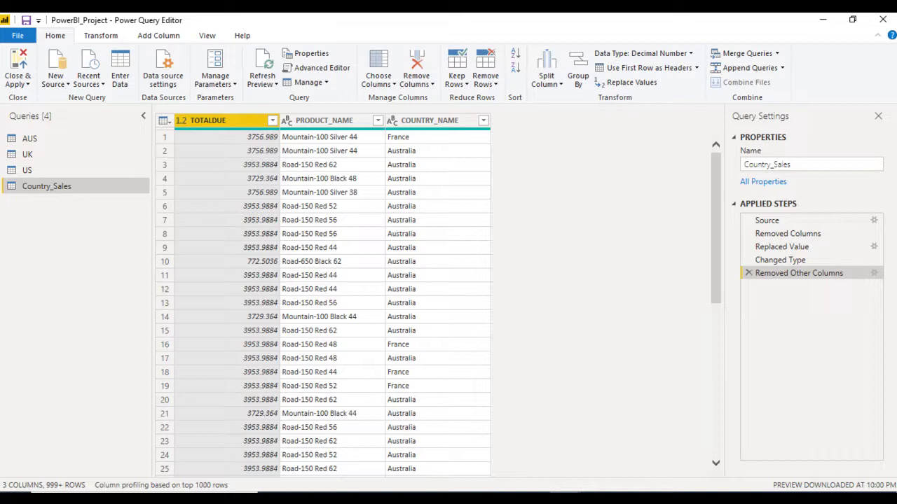
Drag PRODUCT_NAME to the first position and COUNTRY_NAME in front of TOTALDUE
ctrl+click(323, 120)
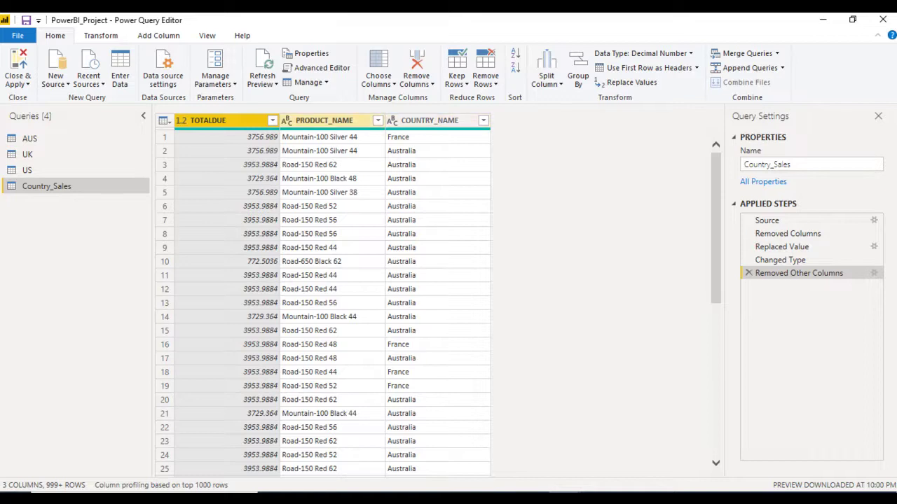
drag(324, 120, 203, 120)
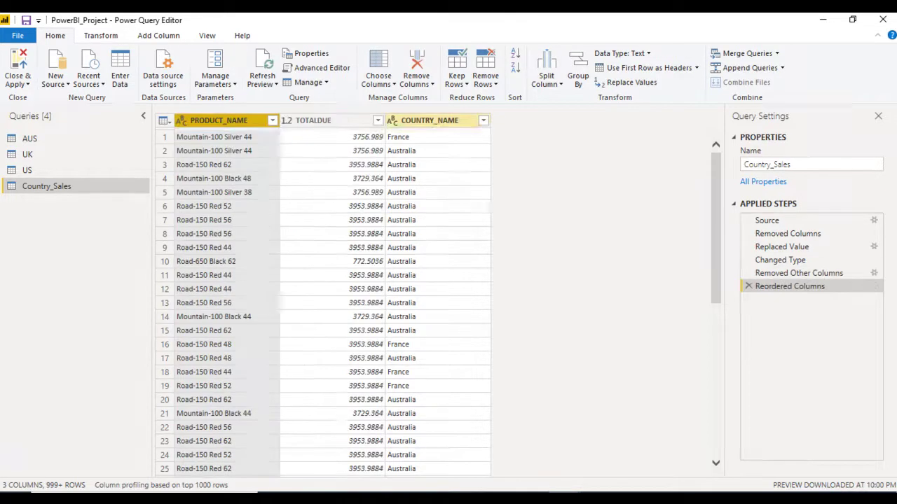
drag(429, 120, 329, 120)
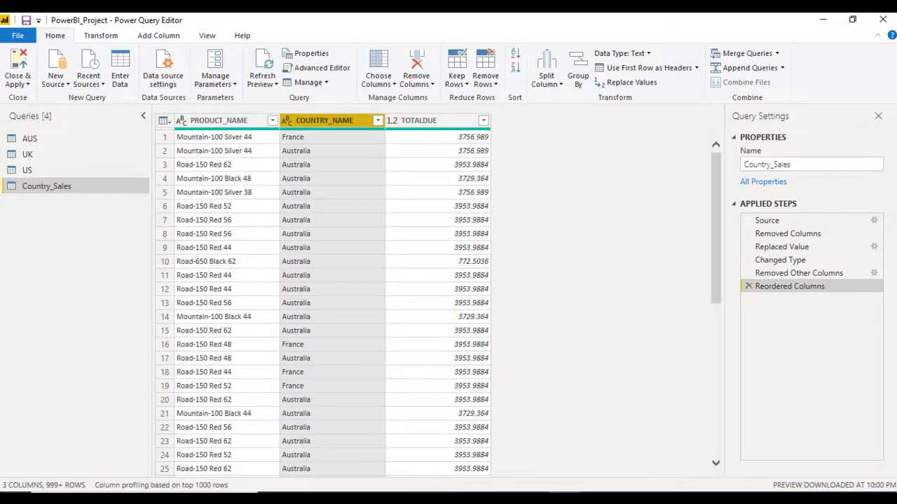
Pivot the COUNTRY_NAME column using TOTALDUE as the values column
click(323, 178)
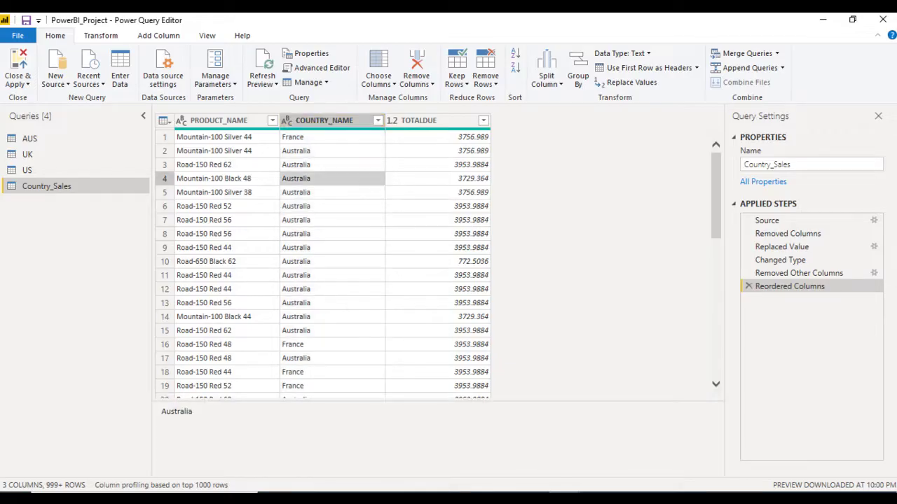
key(Up)
key(Up)
key(Up)
key(Up)
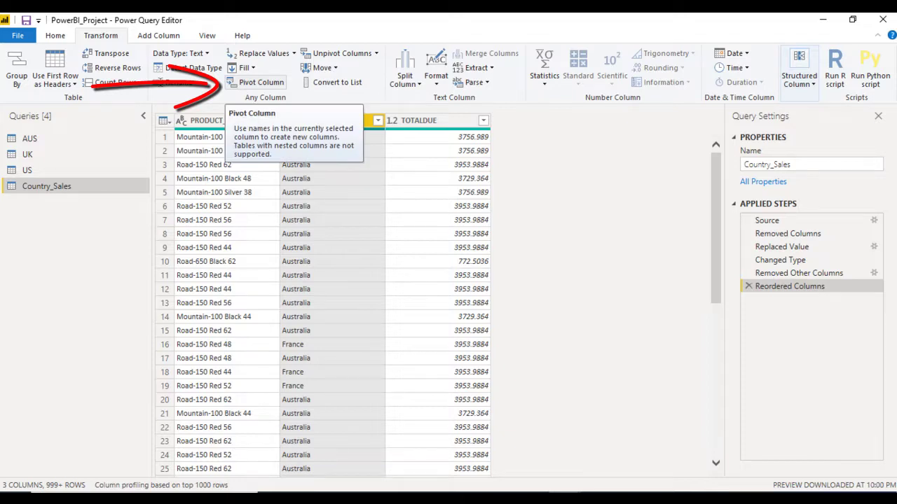
click(256, 82)
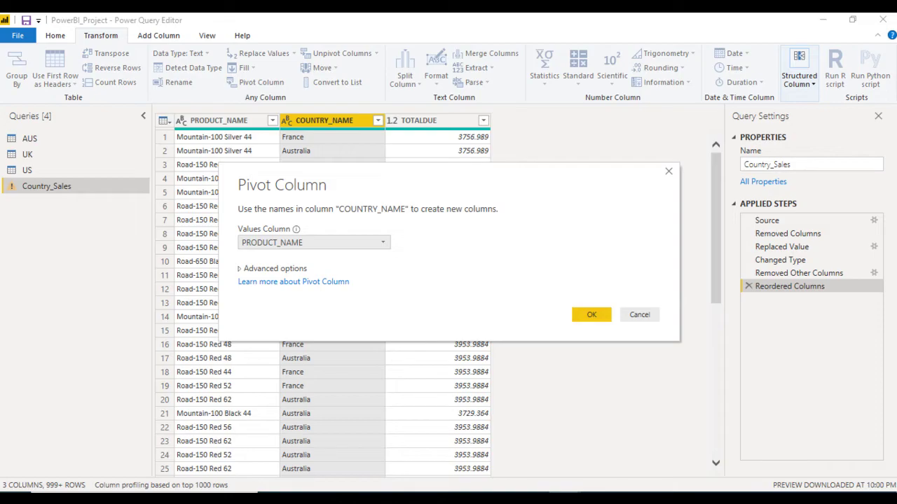
click(314, 242)
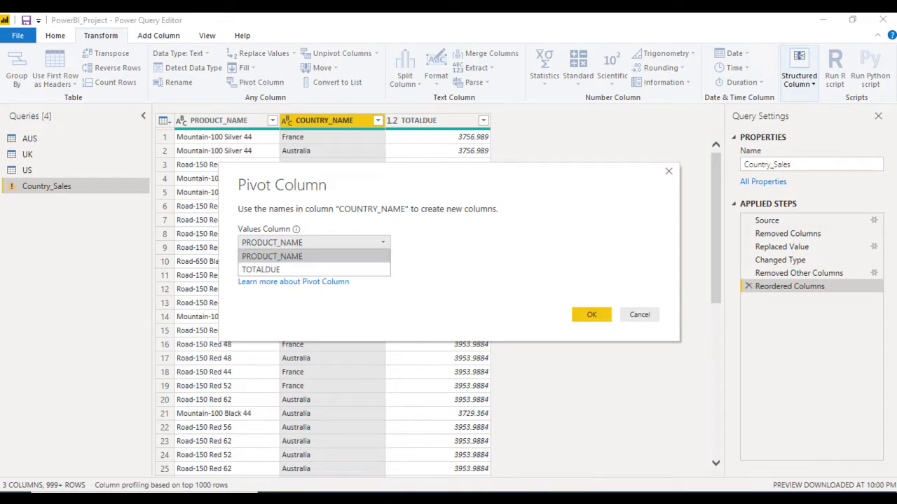
click(261, 270)
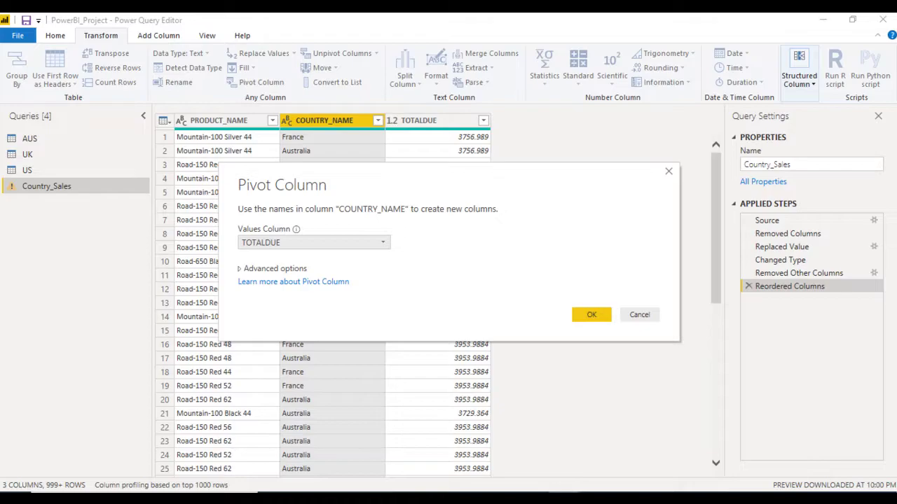
key(Return)
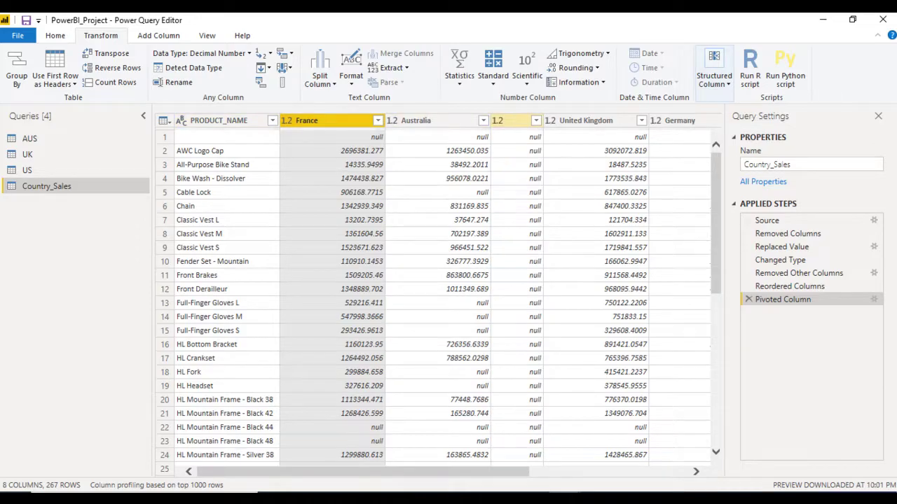
Inspect the unnamed, United Kingdom and Germany columns, scrolling across the pivoted grid
click(510, 120)
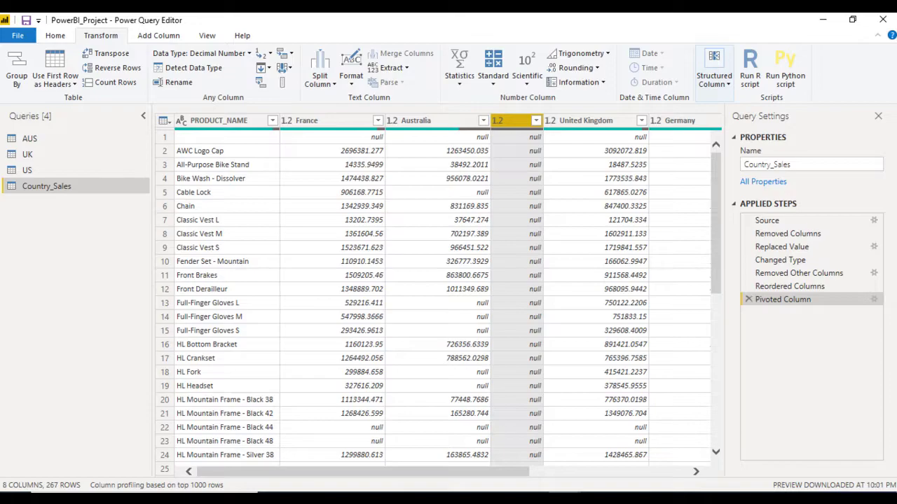
click(517, 136)
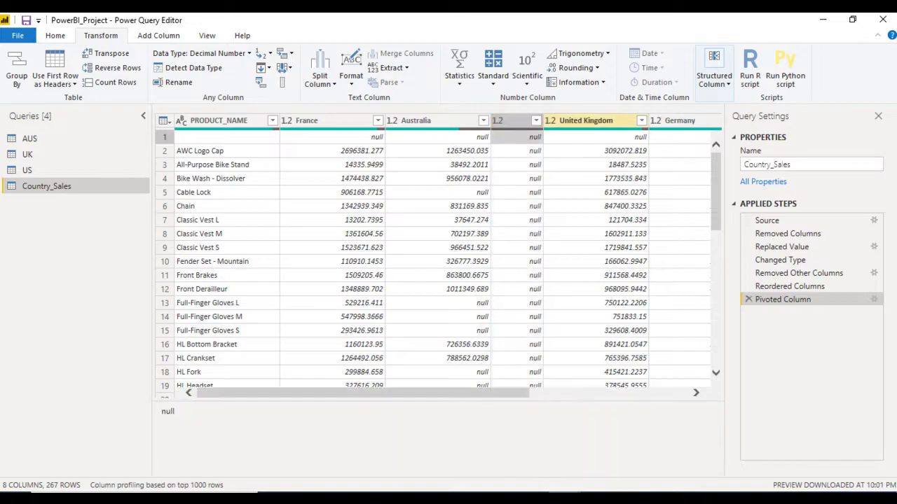
click(586, 121)
click(675, 120)
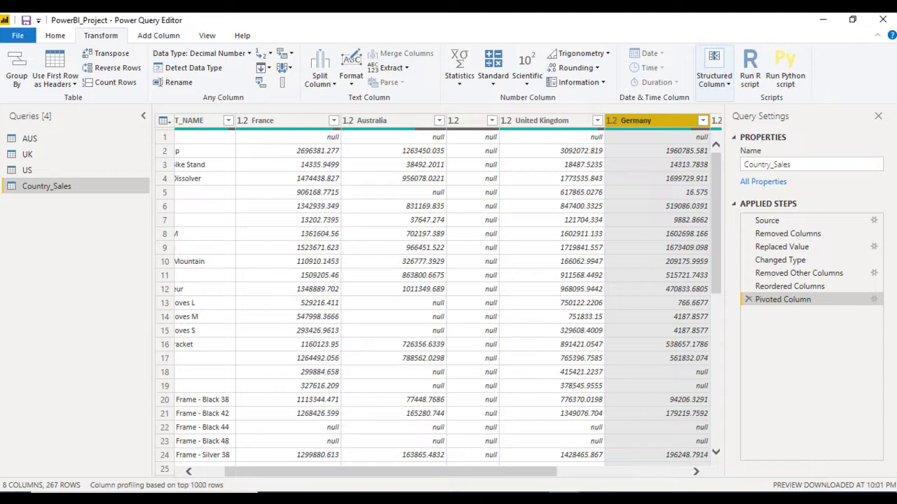
scroll(434, 294, right, 3)
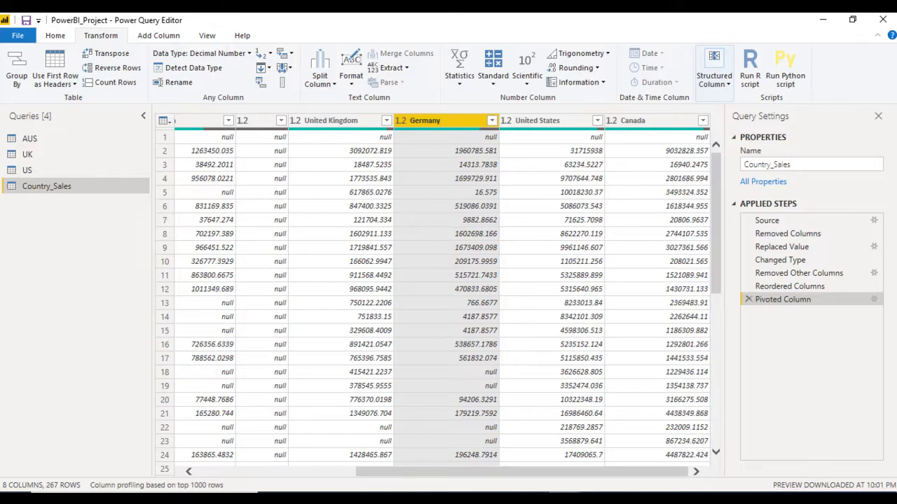
scroll(434, 295, left, 4)
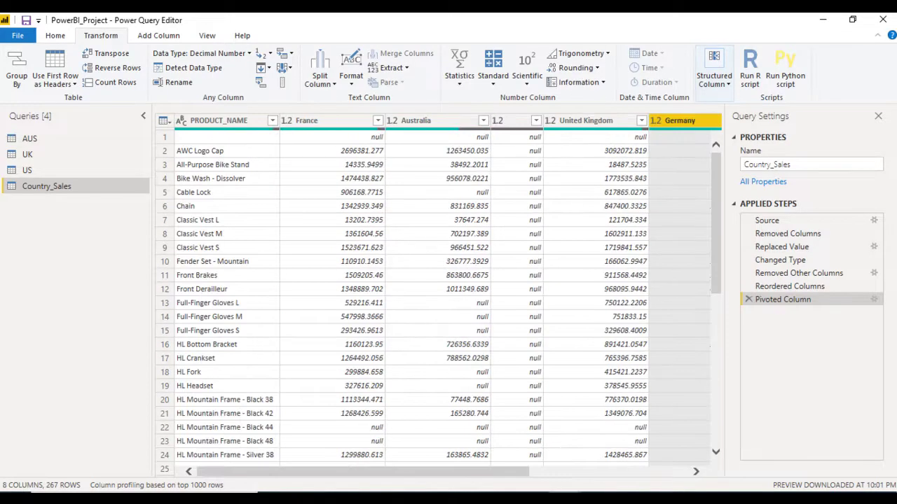